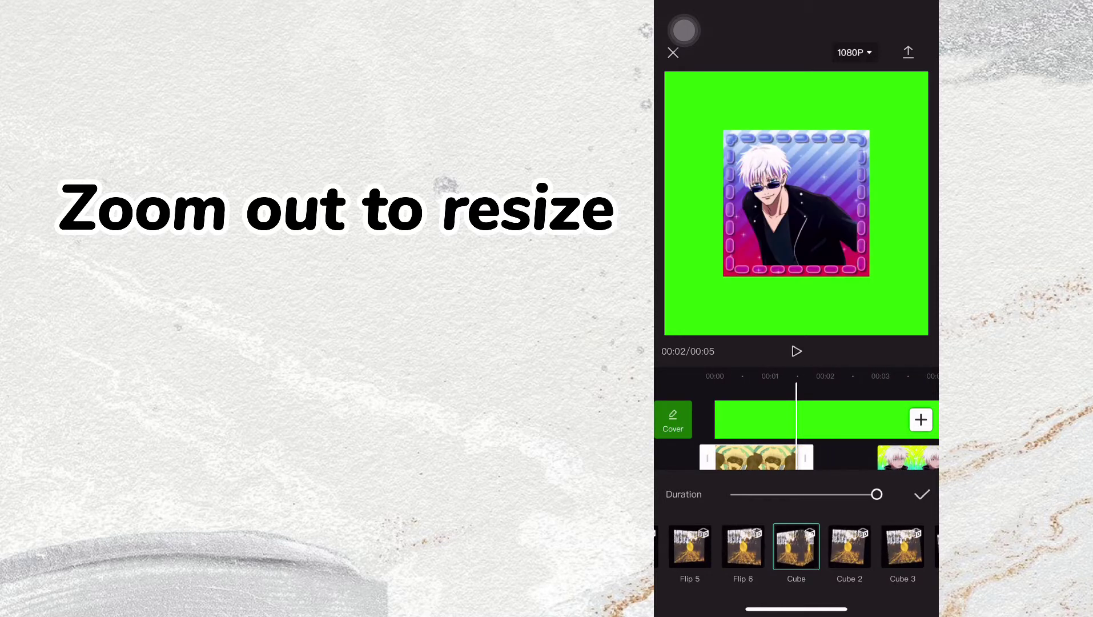
Switch the purple-framed portrait overlay's combo animation to Cube 2.
click(838, 489)
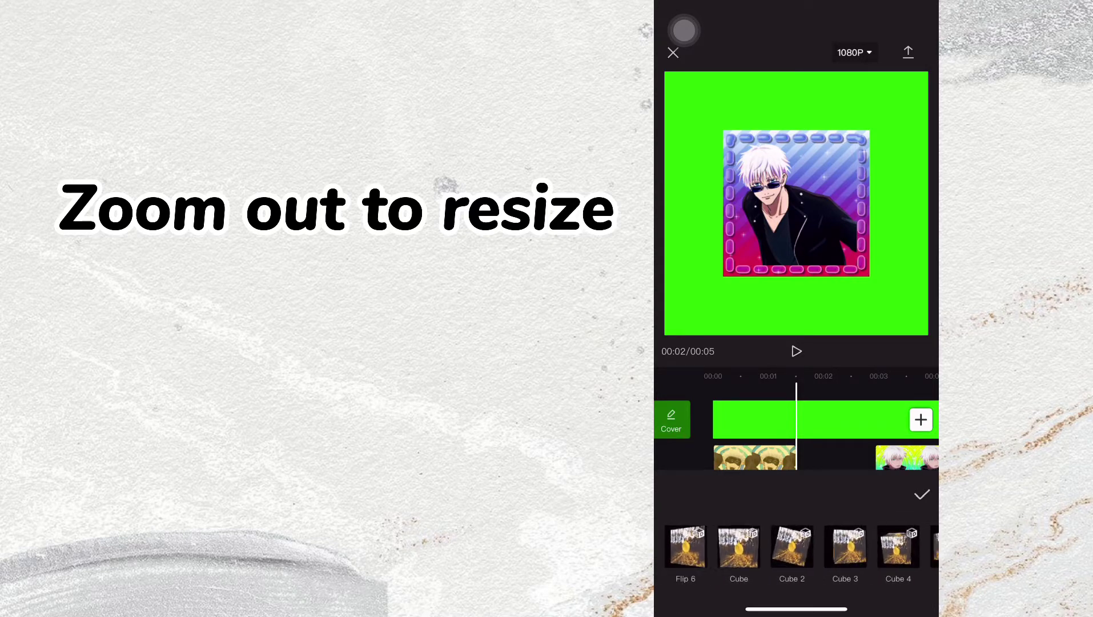
click(788, 547)
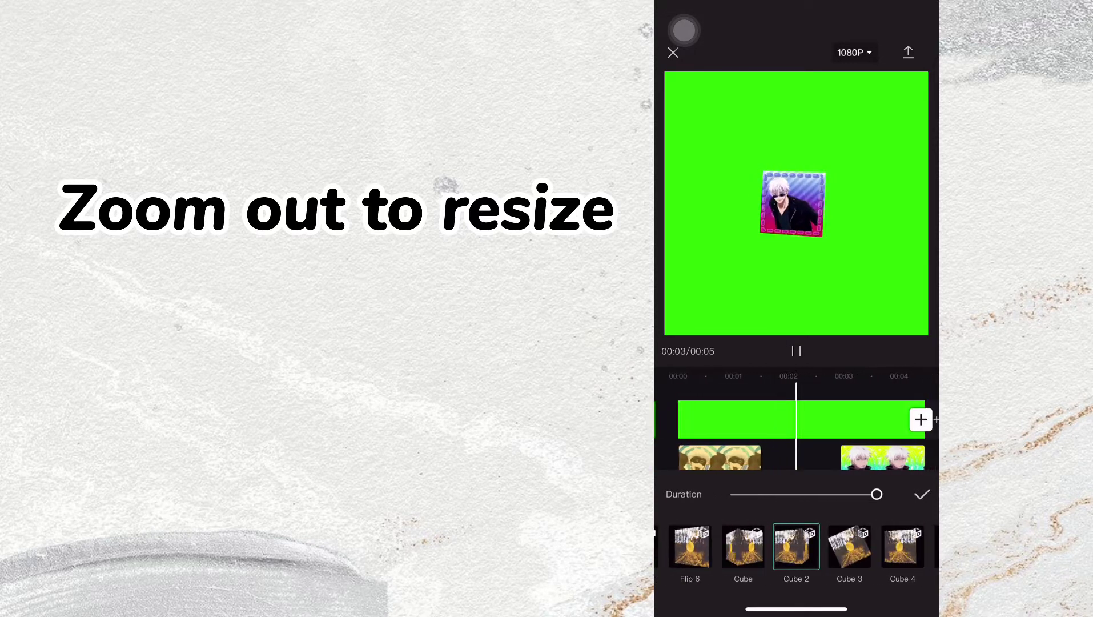
click(922, 495)
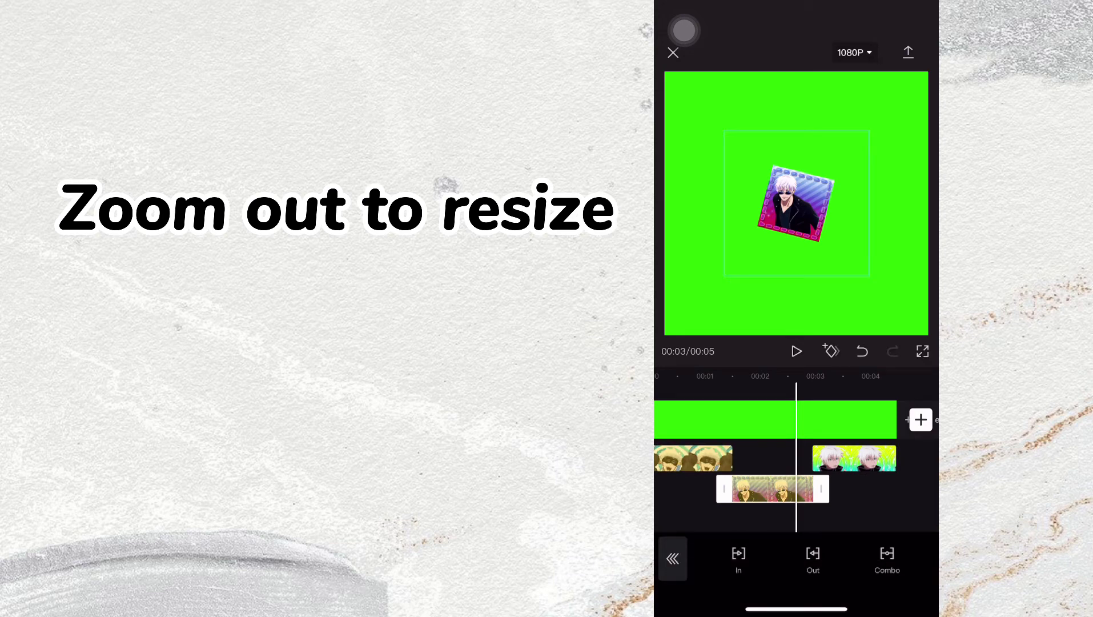
click(673, 558)
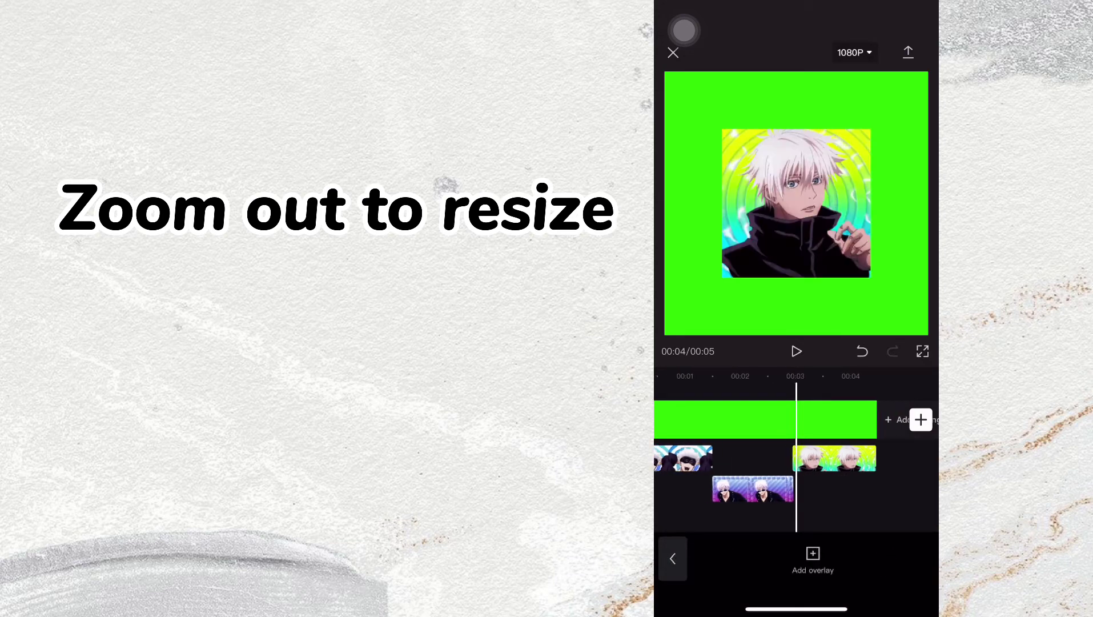
Give the yellow swirl portrait the Cube 3 combo animation.
scroll(796, 457, right, 1)
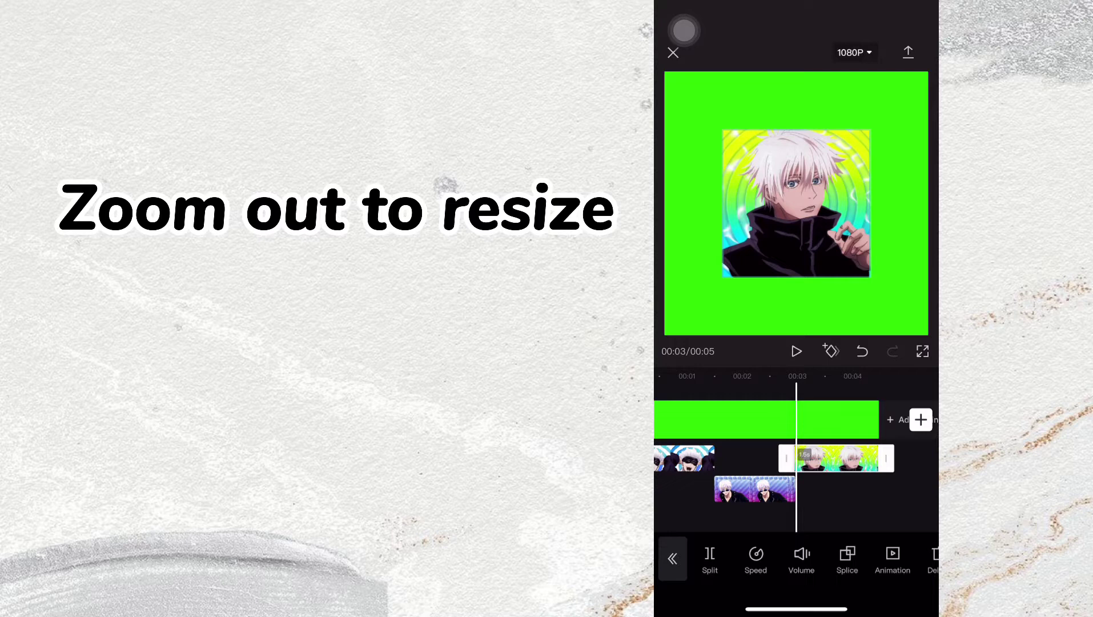
click(738, 559)
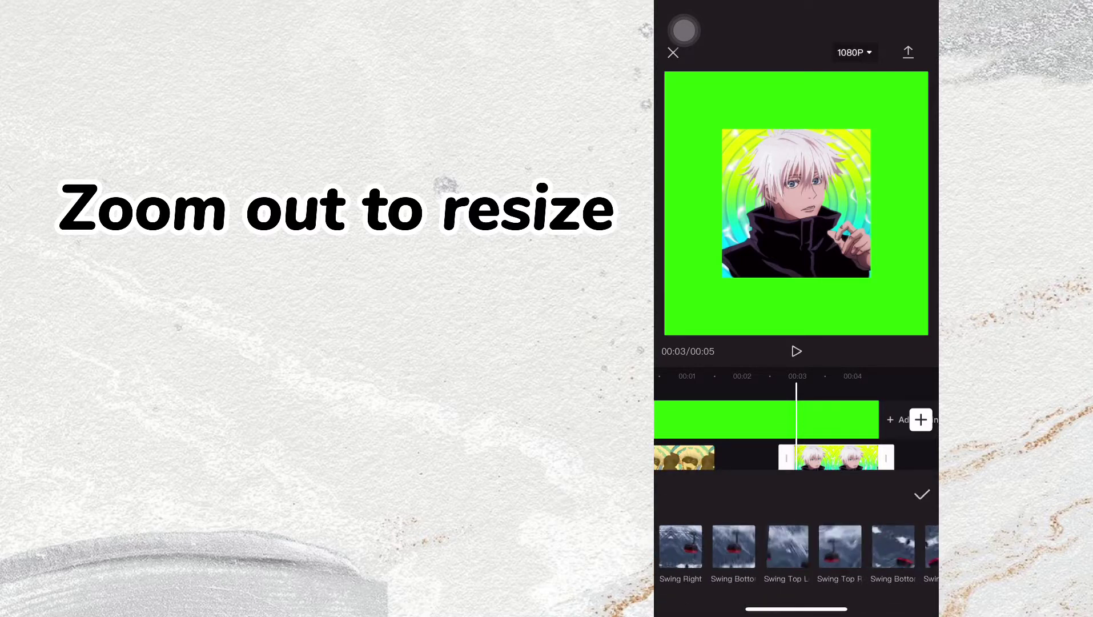
click(921, 494)
click(885, 559)
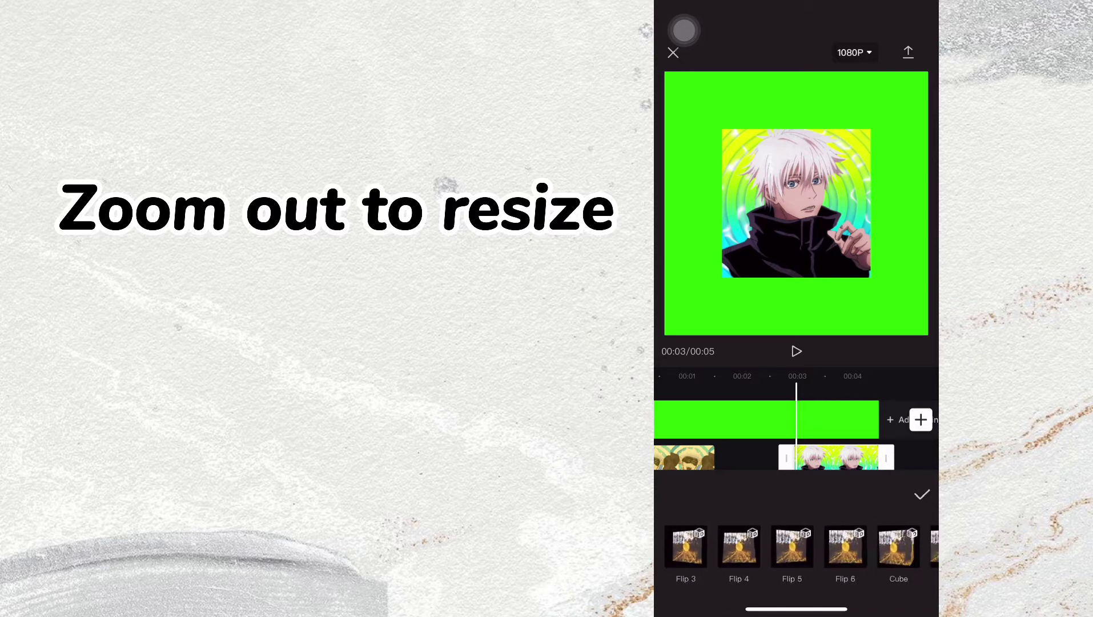
click(760, 547)
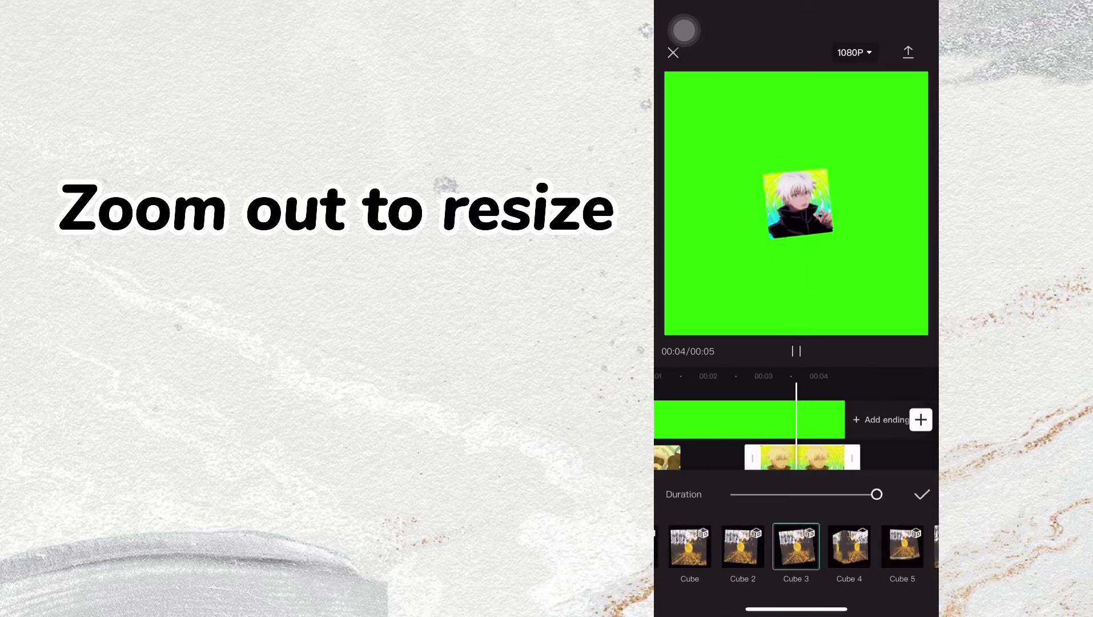
click(922, 494)
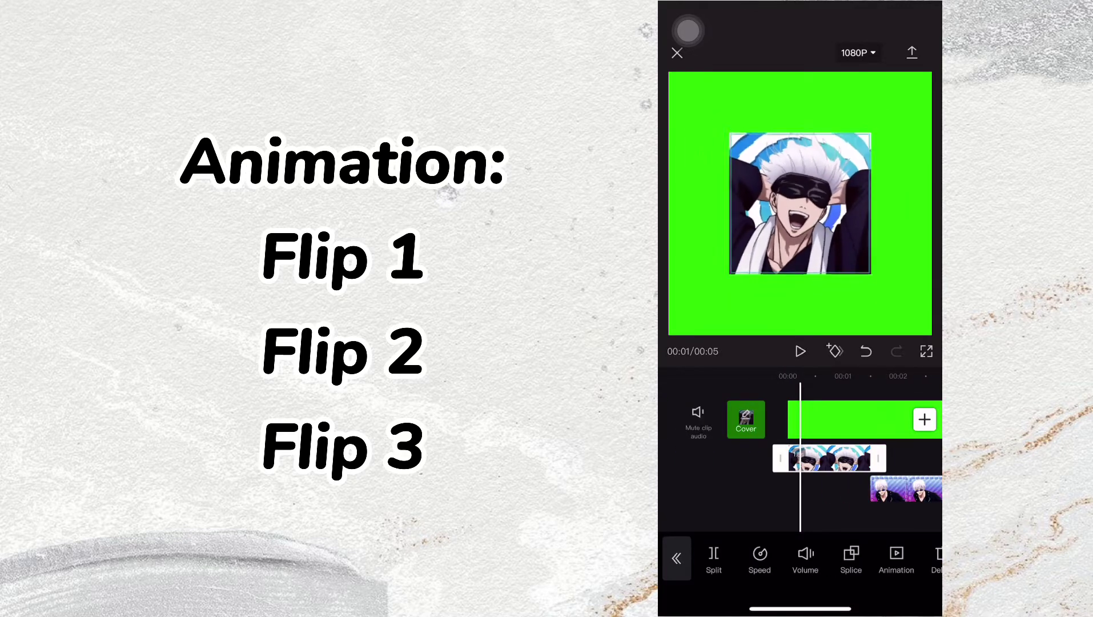
Move the playhead to about 00:03 and give the first portrait clip the Flip 1 animation.
drag(857, 457, 786, 457)
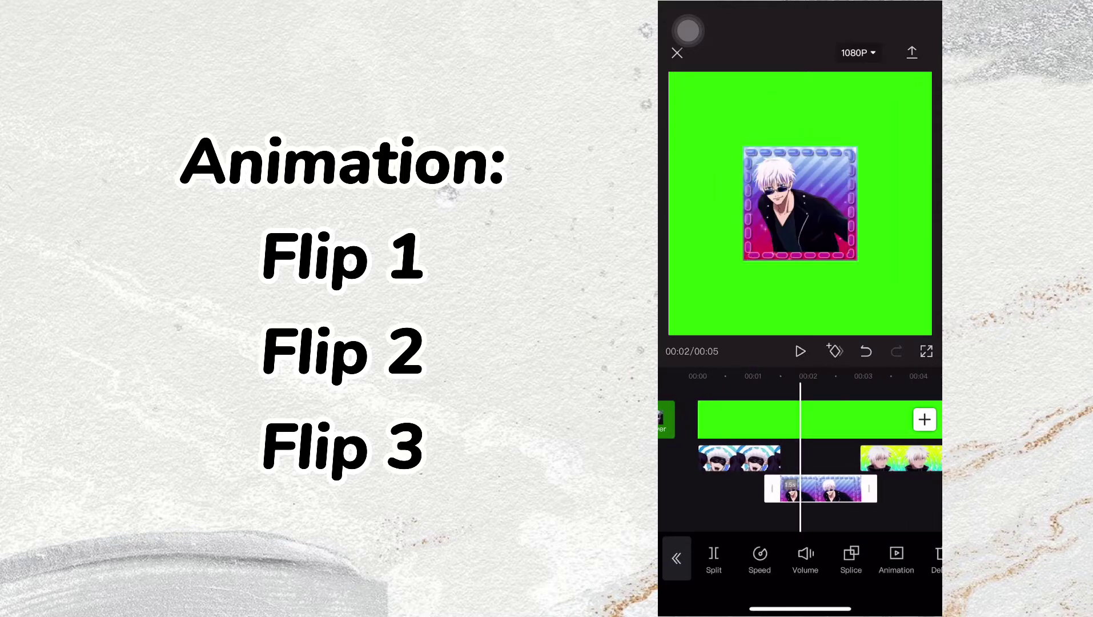
drag(857, 457, 775, 457)
click(840, 457)
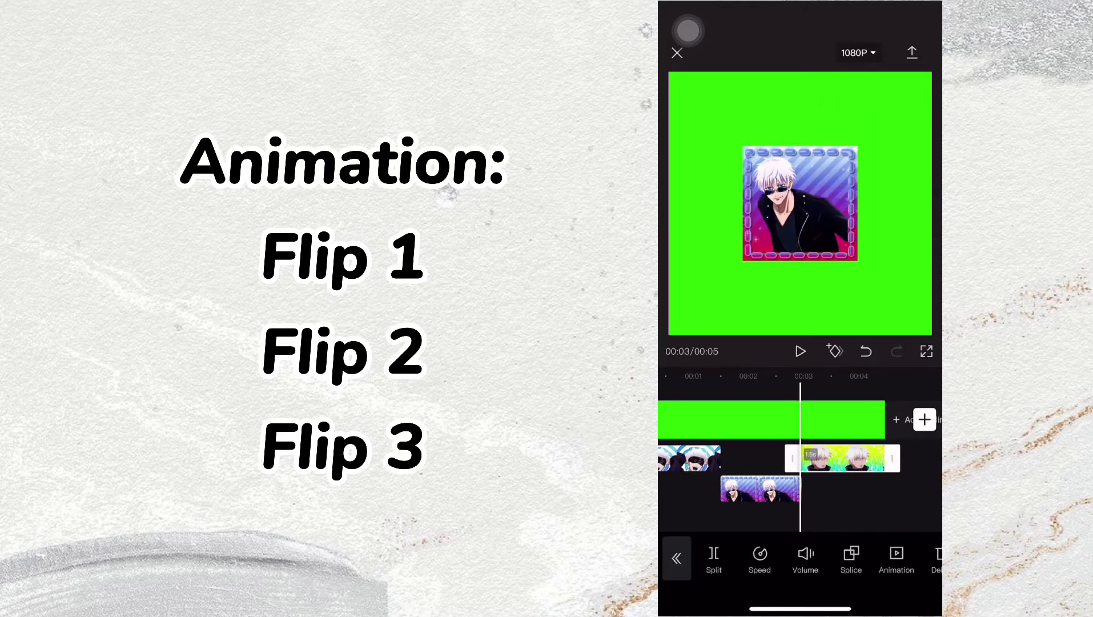
click(857, 503)
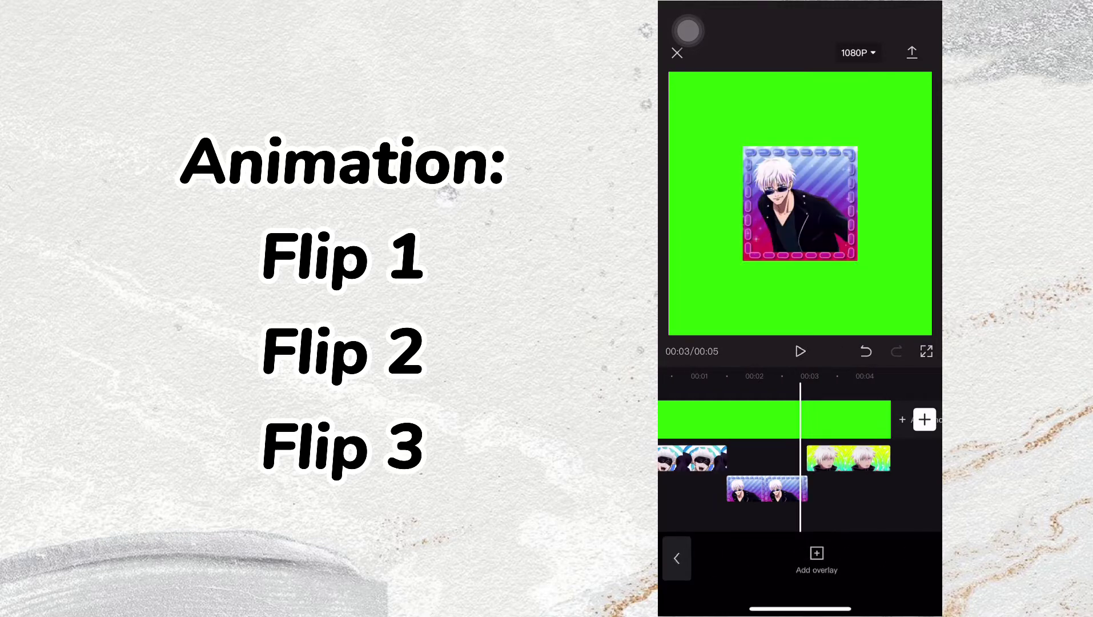
click(842, 457)
click(689, 458)
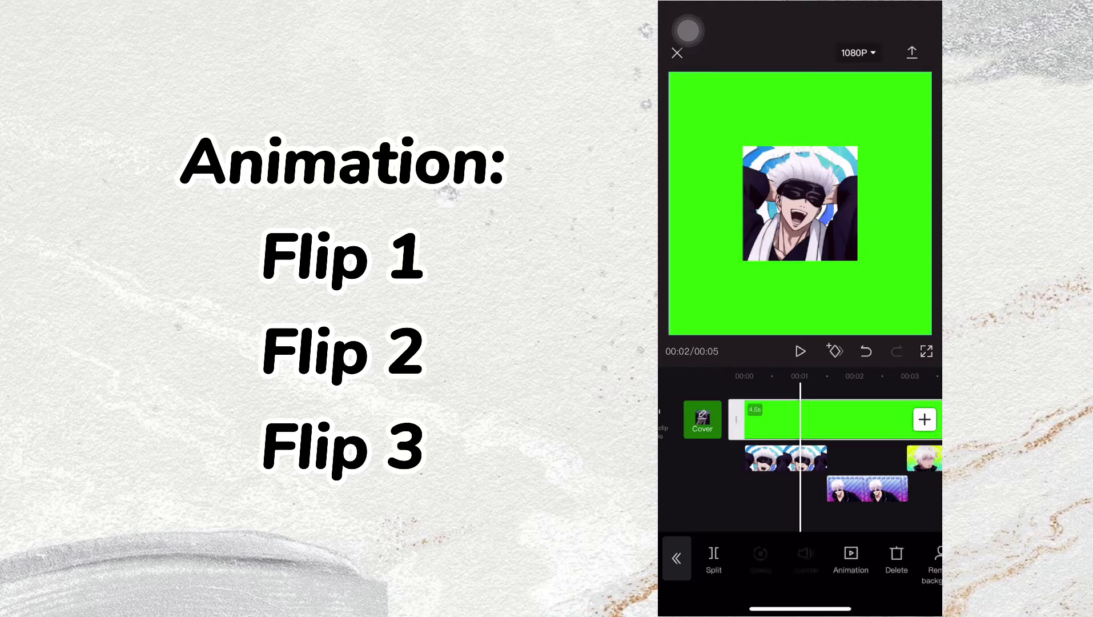
click(898, 557)
drag(891, 545, 740, 546)
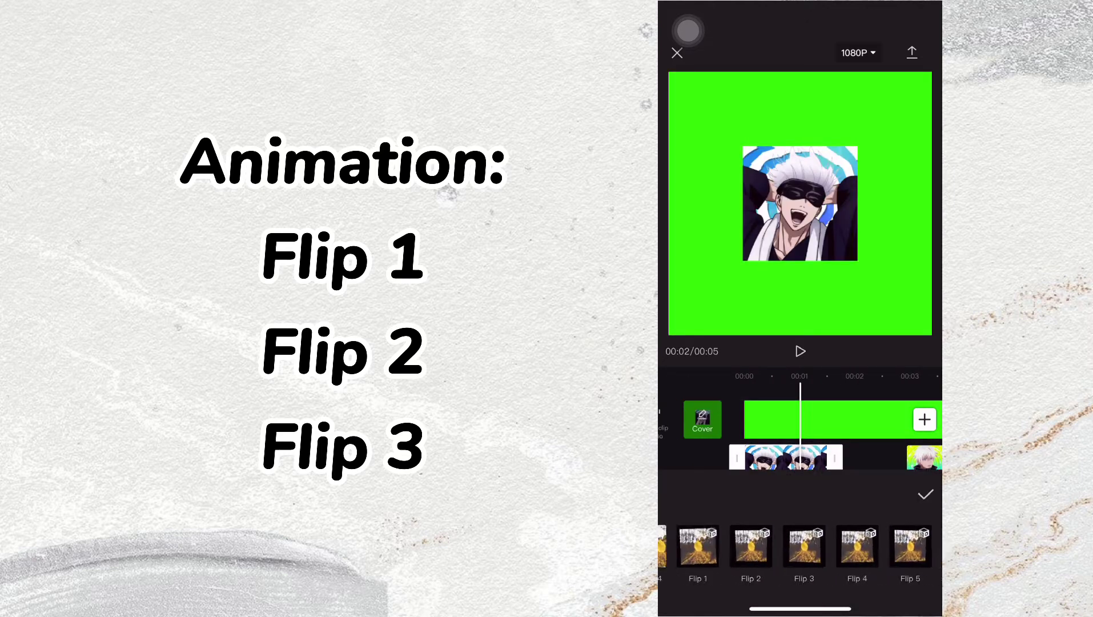
click(800, 546)
click(925, 494)
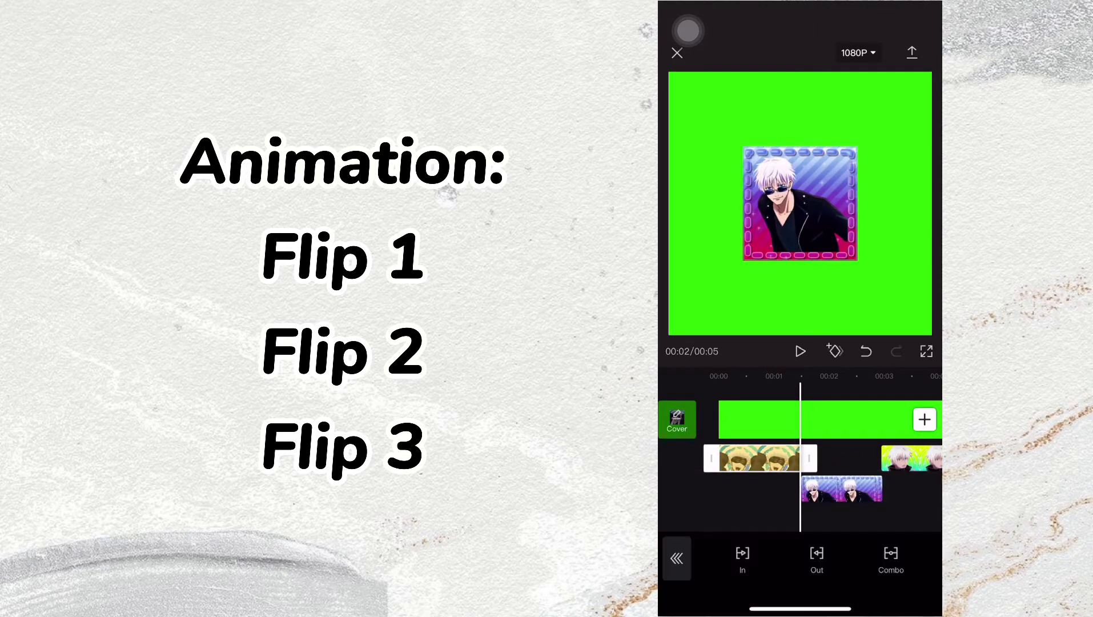
Change that tile clip's combo animation to Flip 2.
click(891, 560)
drag(891, 546, 740, 546)
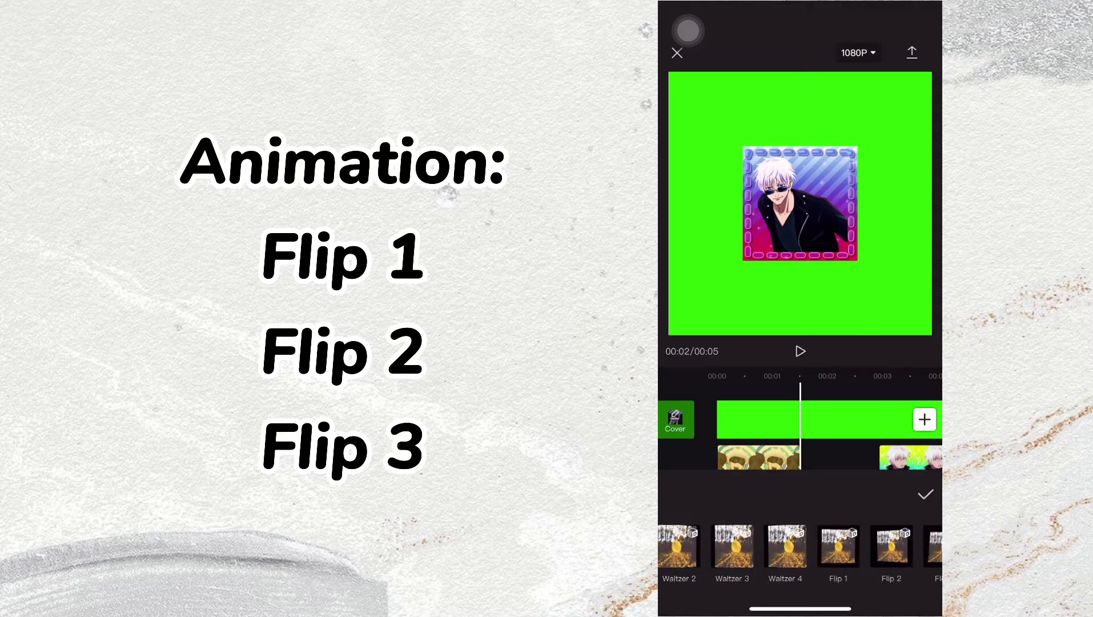
click(799, 546)
click(925, 494)
Apply the Flip 3 combo animation to the next tile clip.
click(893, 560)
drag(891, 545, 714, 546)
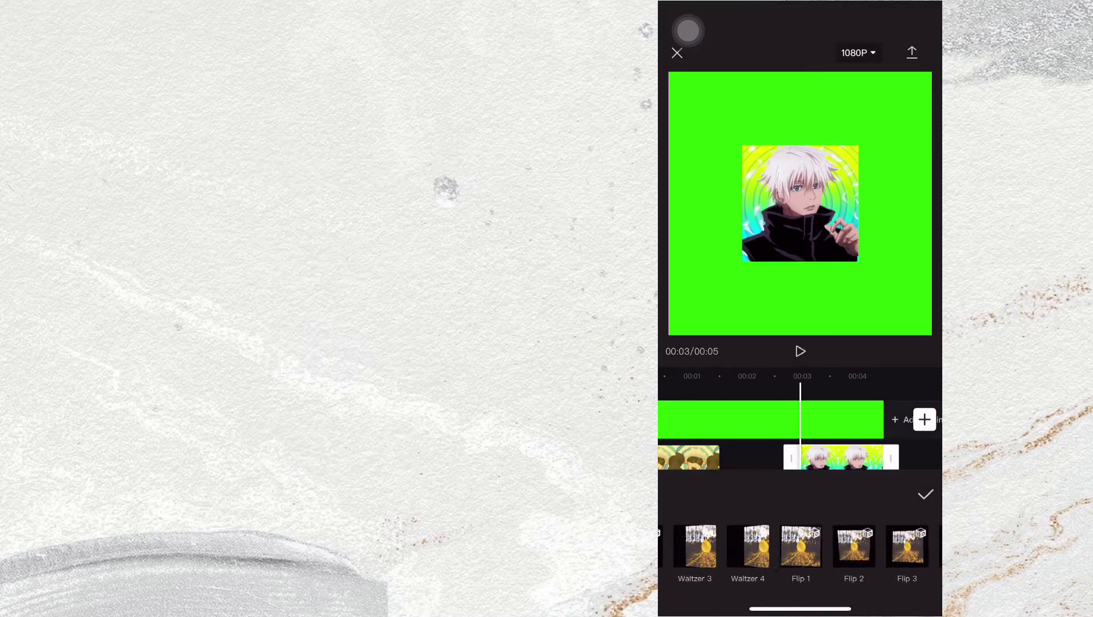
click(800, 545)
click(925, 494)
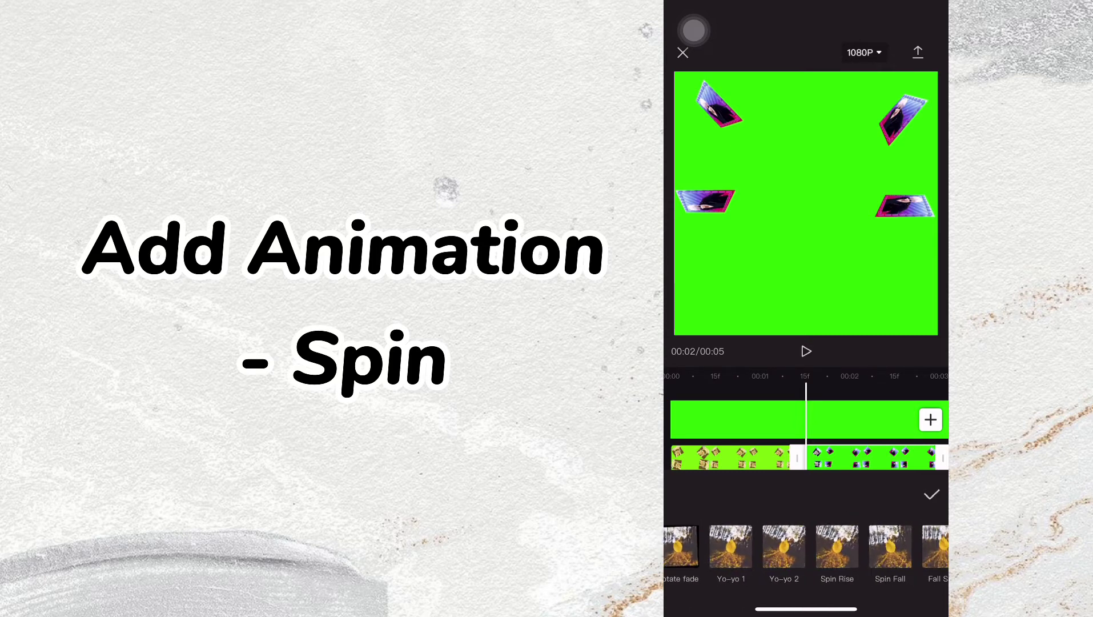
Apply the Spin combo animation to both tile clips.
click(807, 546)
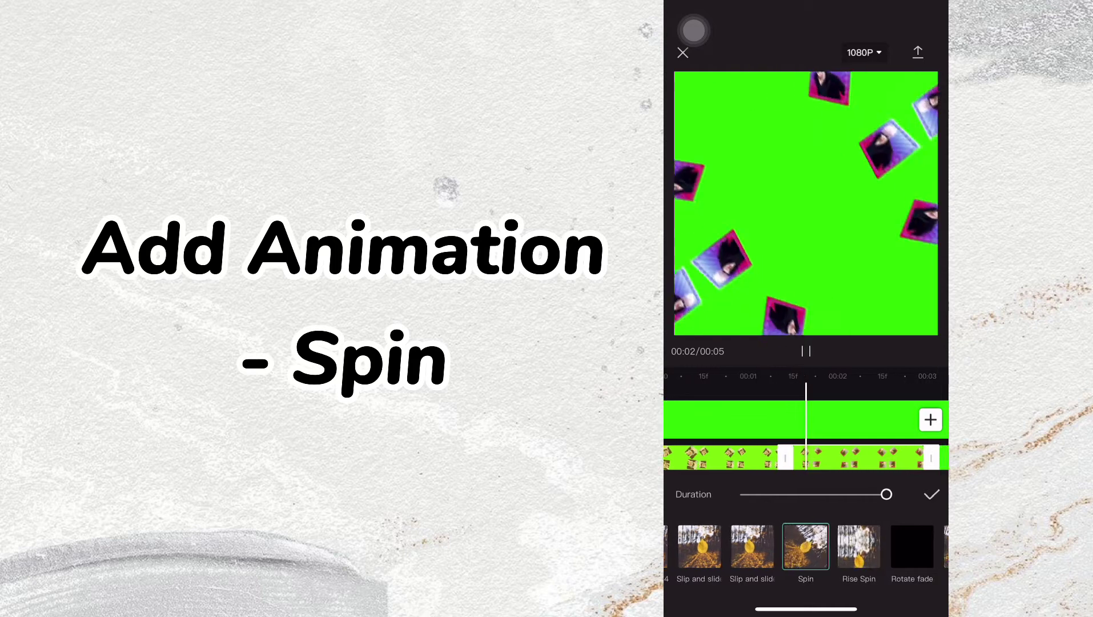
click(932, 494)
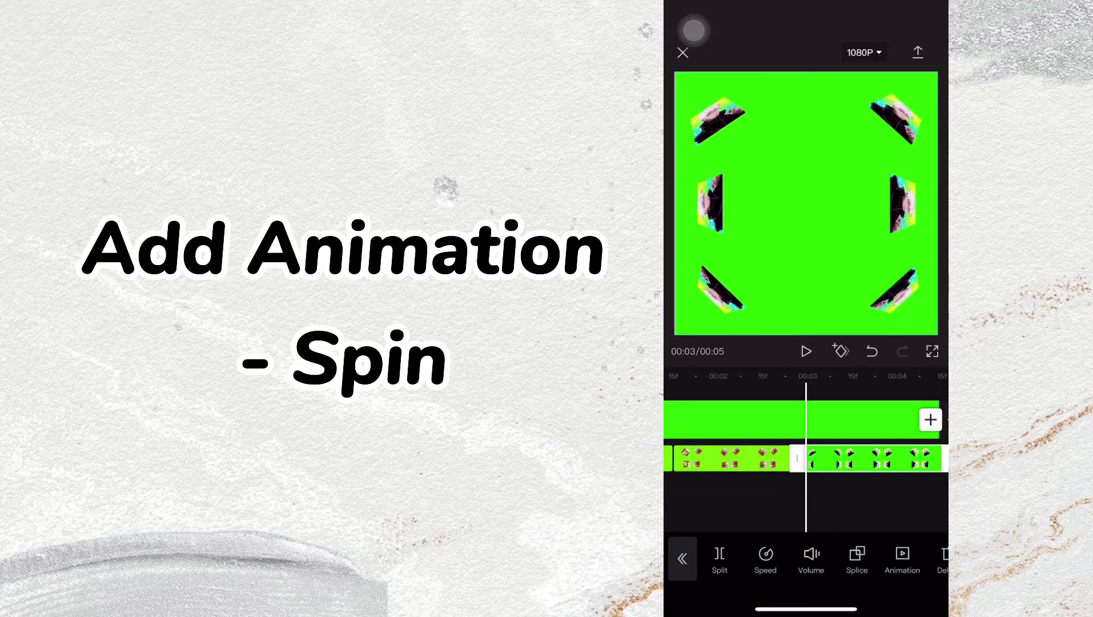
click(838, 458)
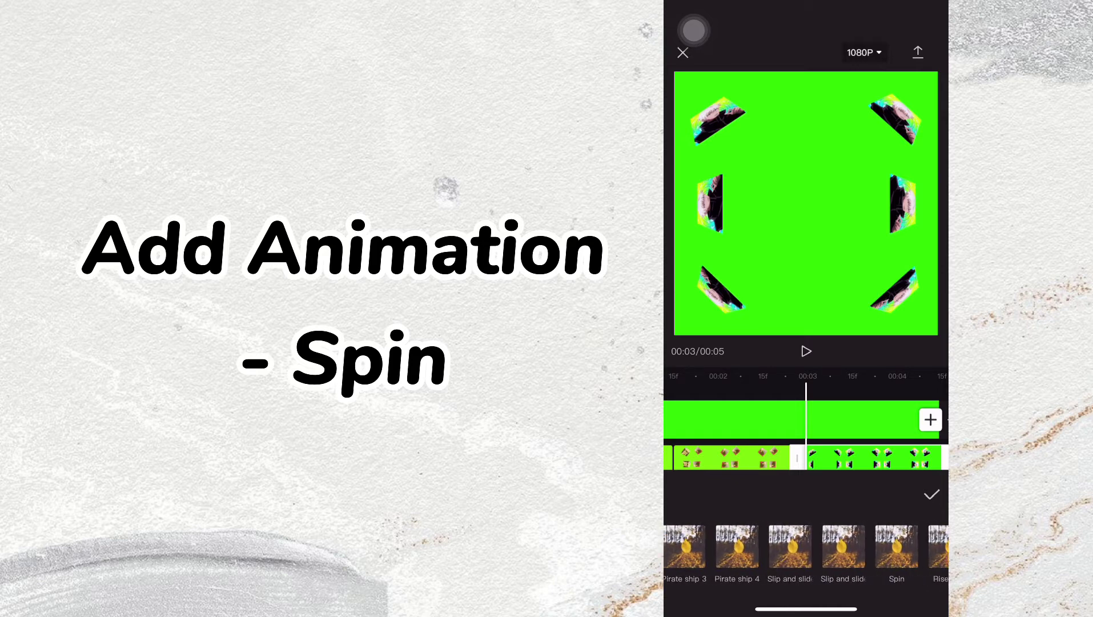
click(813, 547)
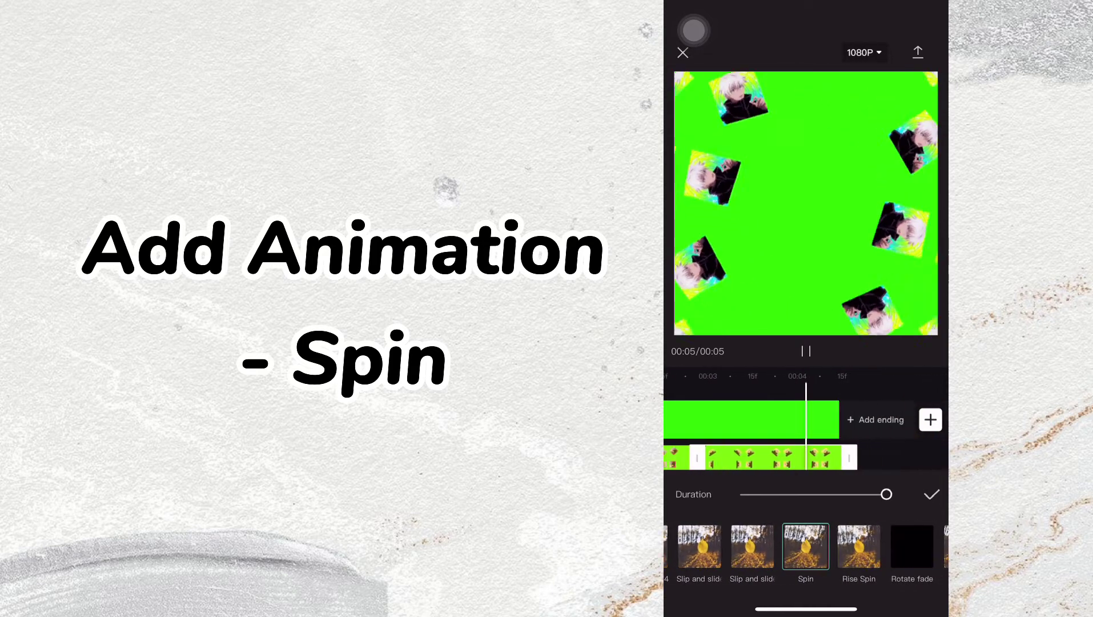
click(932, 494)
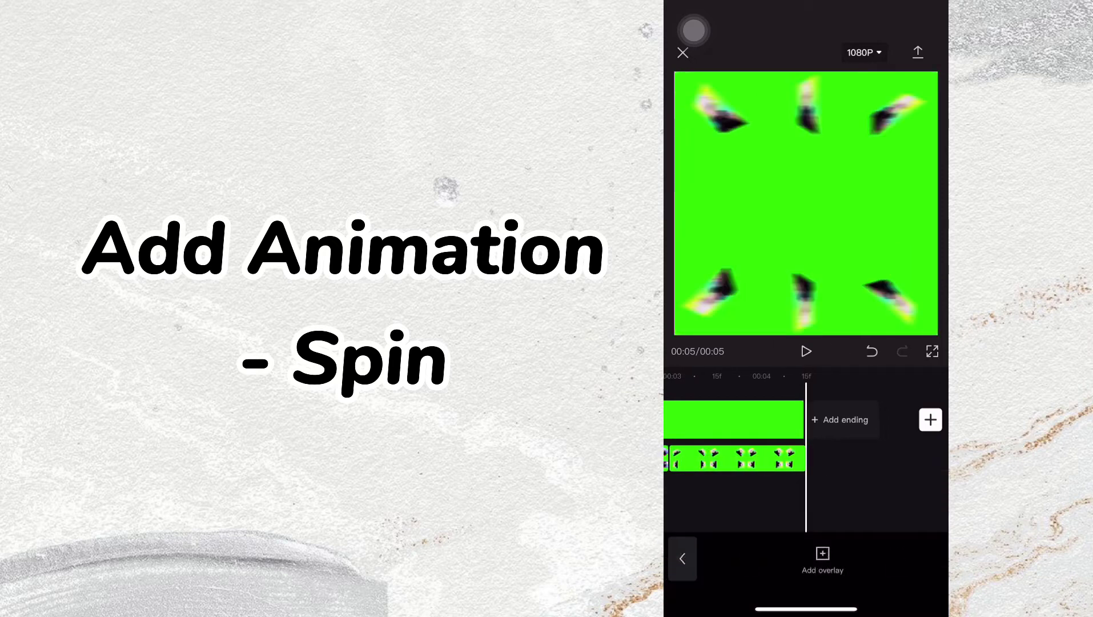
Select the green background clip and export the spinning tiles video.
click(734, 420)
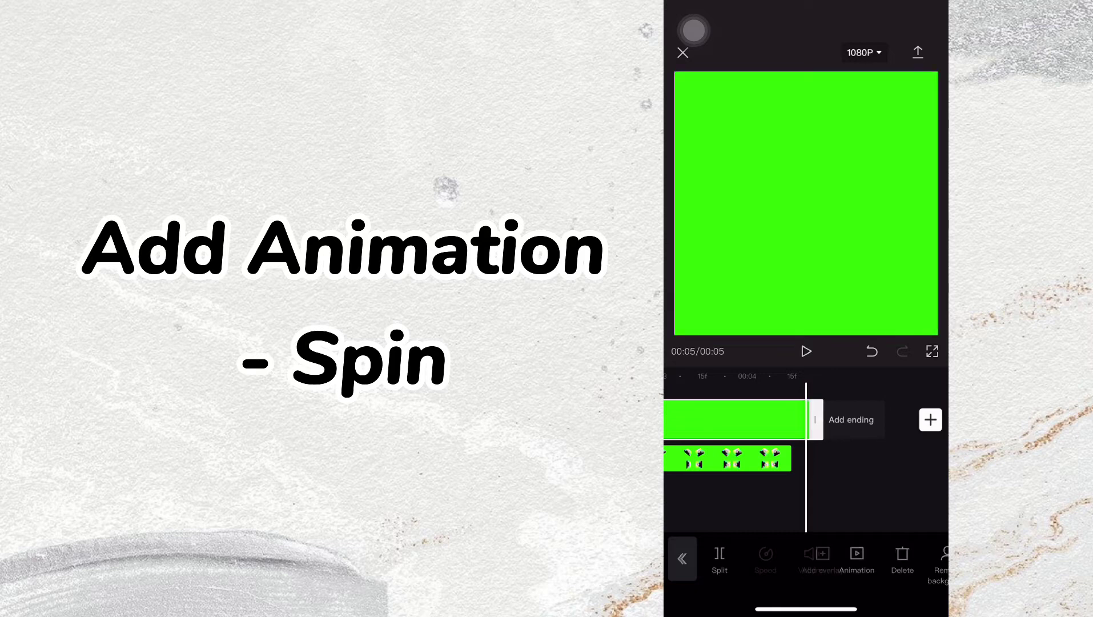
click(736, 458)
click(743, 420)
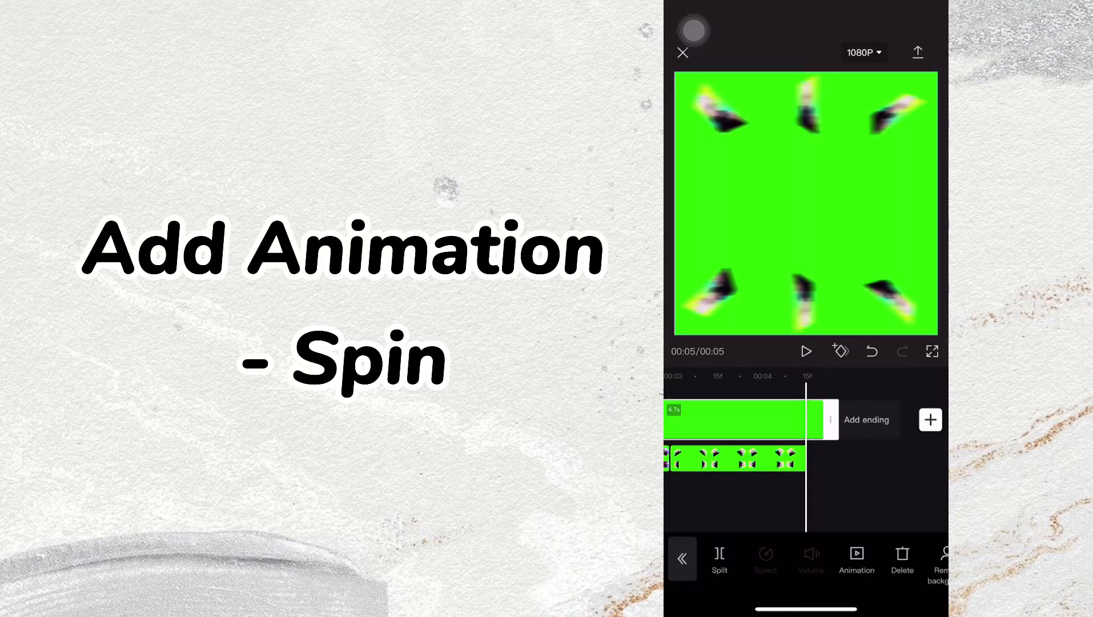
click(874, 496)
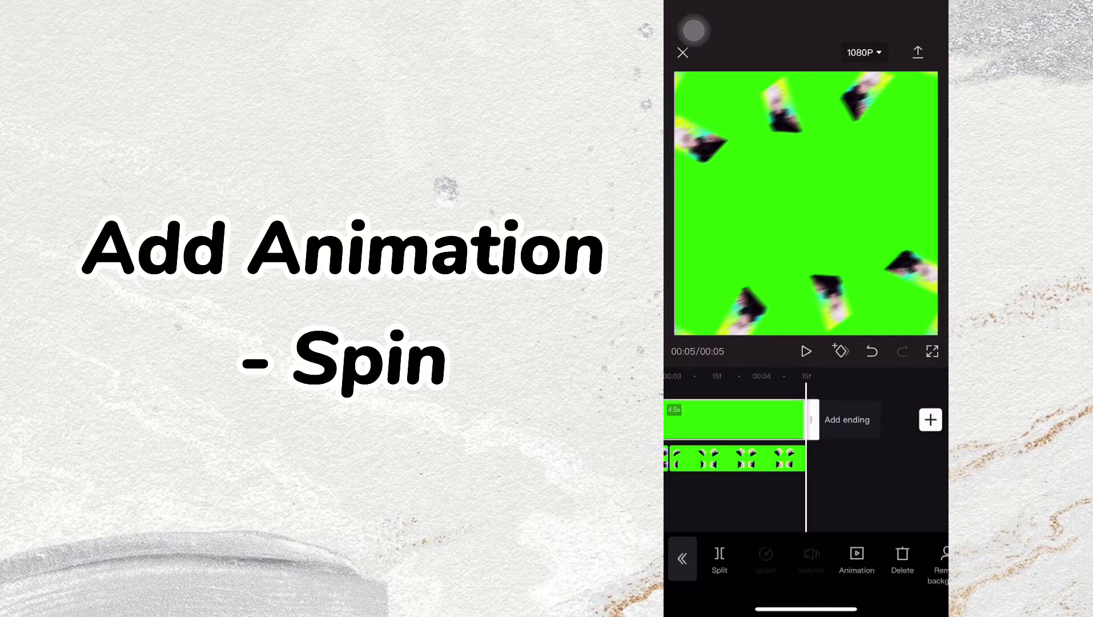
click(873, 497)
click(737, 420)
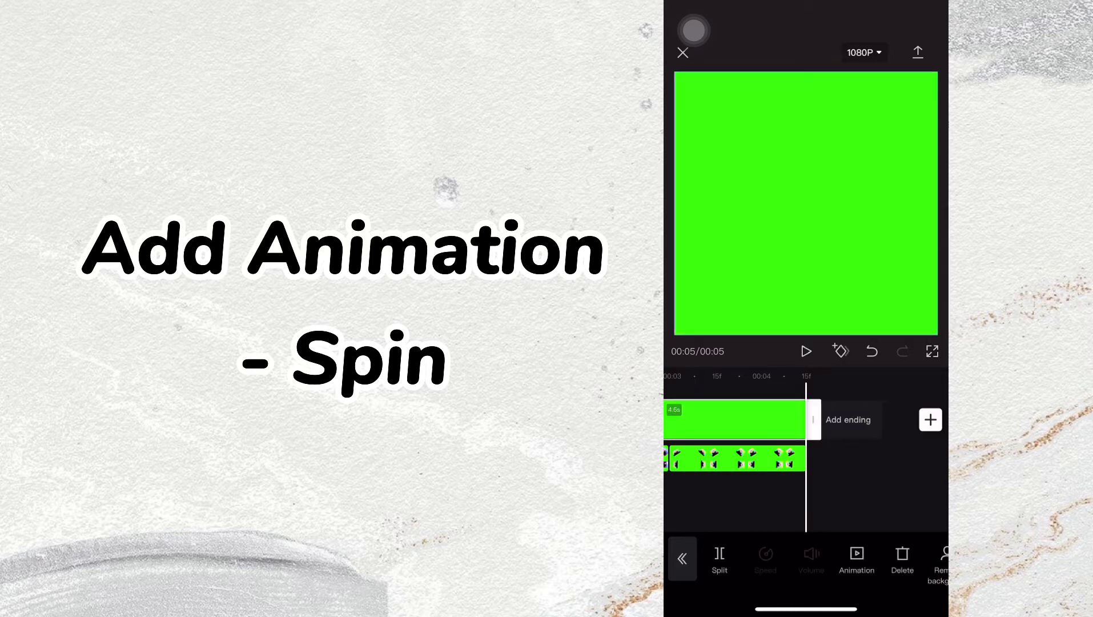
scroll(743, 434, left, 1)
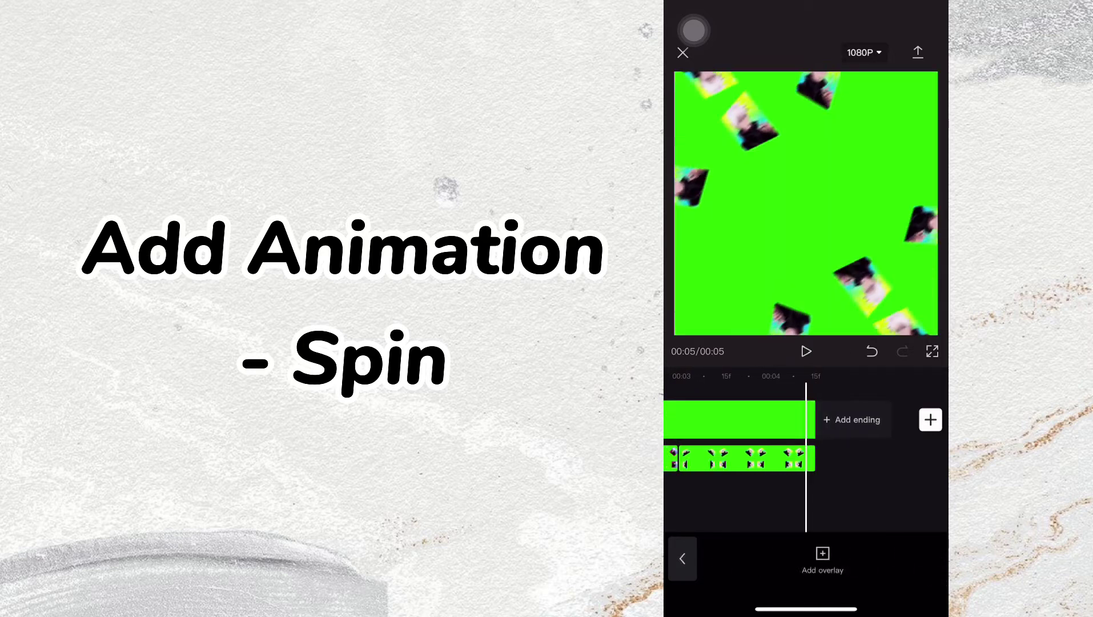
click(918, 52)
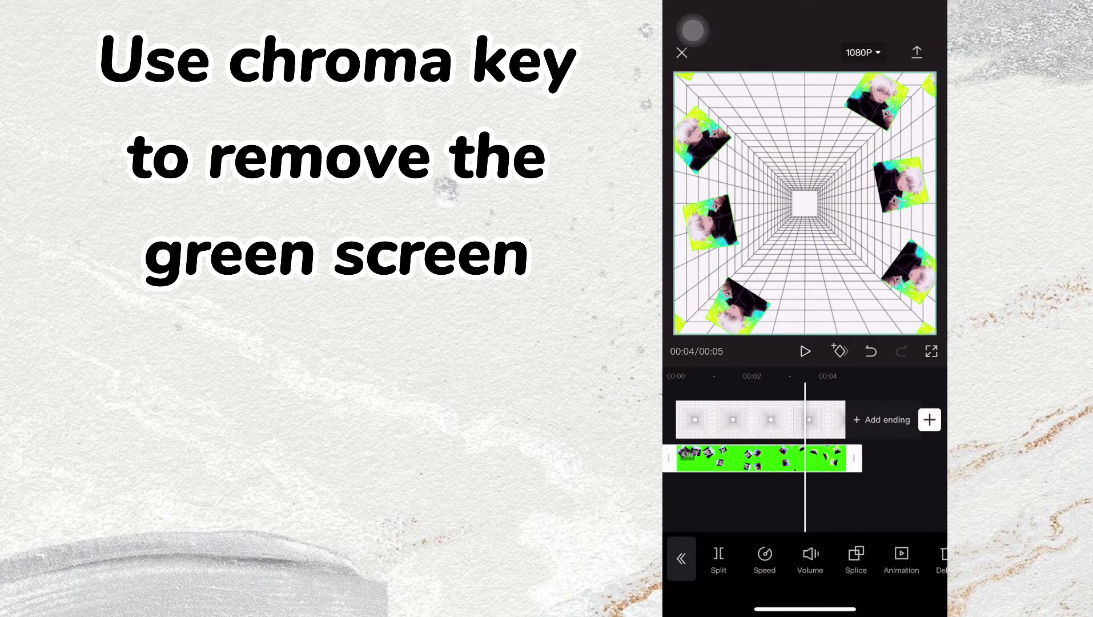
Key out the overlay's green with Chroma key at intensity 19 and confirm.
click(824, 557)
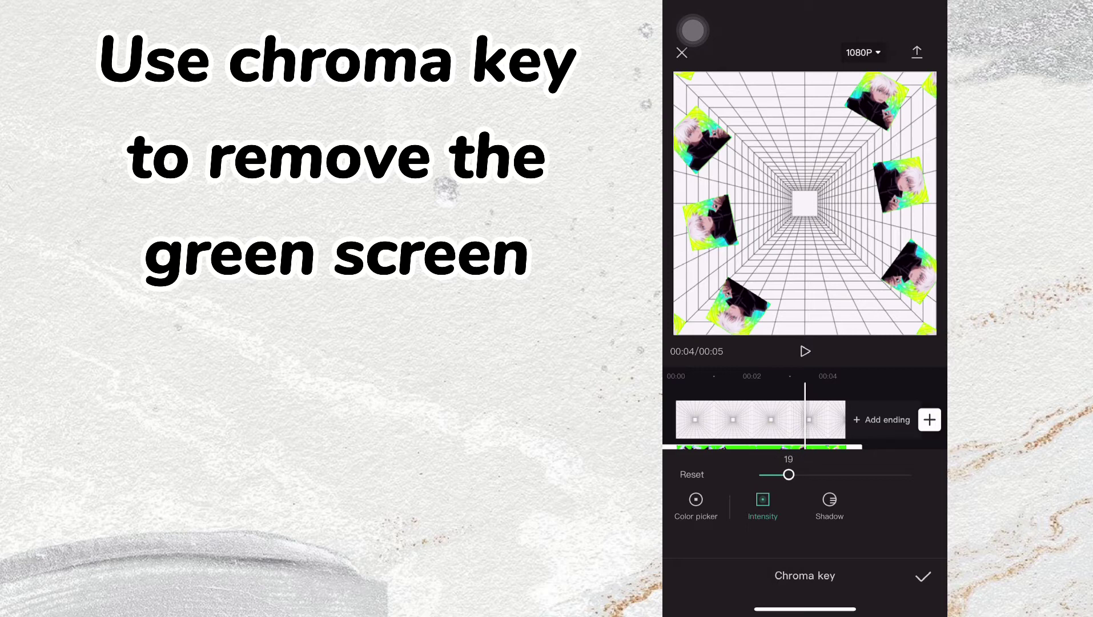
click(923, 576)
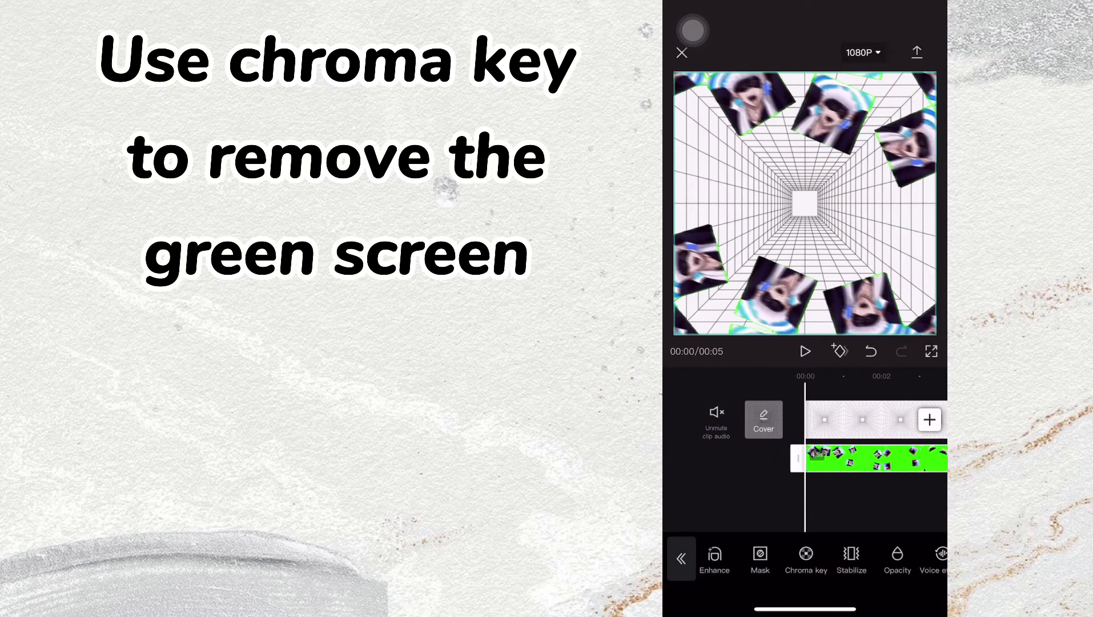